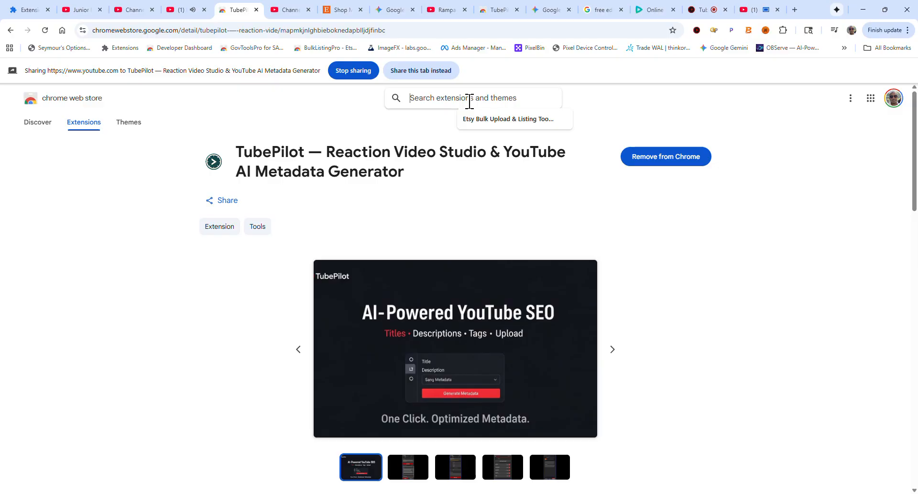
Search the Chrome Web Store for bulk listing pro and open the Etsy Bulk Upload & Listing Tool extension page
{"action": "type", "text": "bulk"}
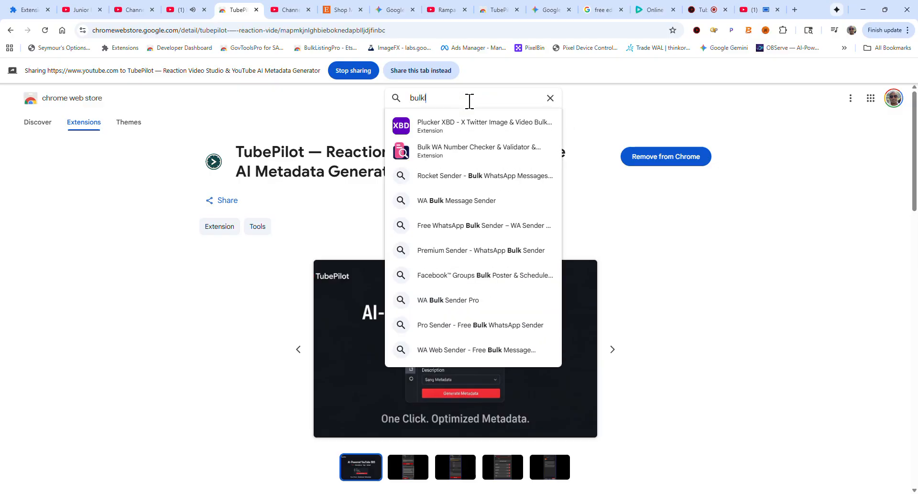
{"action": "type", "text": "listingpro"}
{"action": "left_click", "coordinate": [469, 124]}
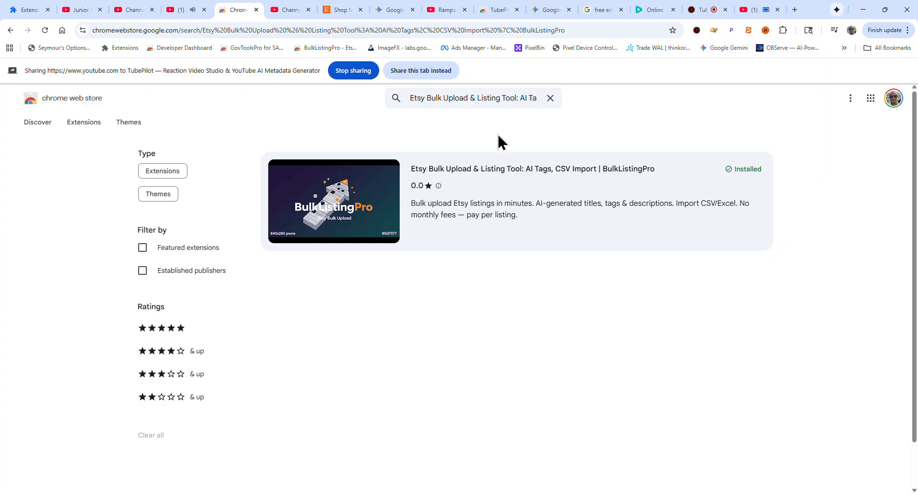
{"action": "left_click", "coordinate": [473, 207]}
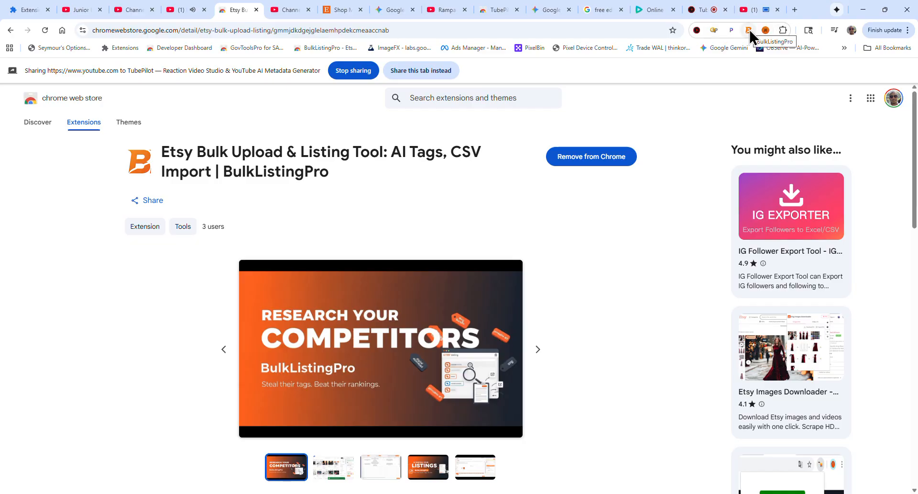
Switch to the Etsy Shop Manager, open the Listings page, and launch the BulkListingPro side panel
{"action": "left_click", "coordinate": [344, 12]}
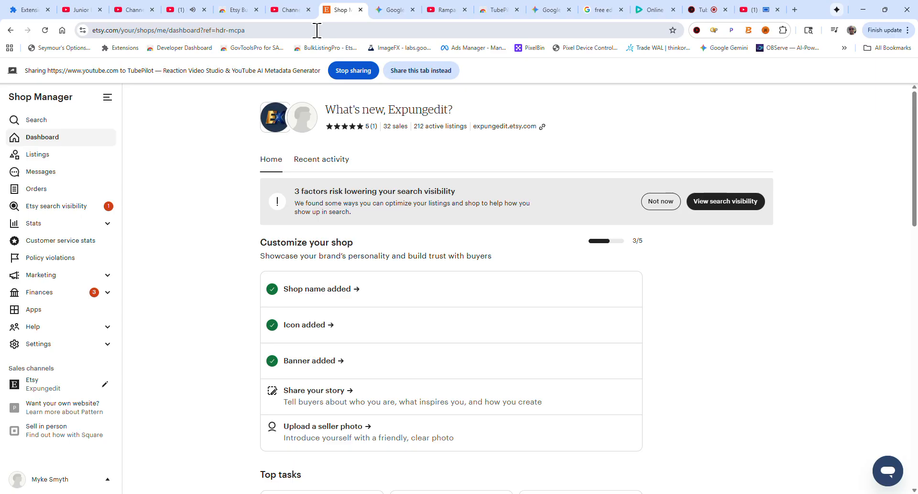
{"action": "left_click", "coordinate": [52, 161]}
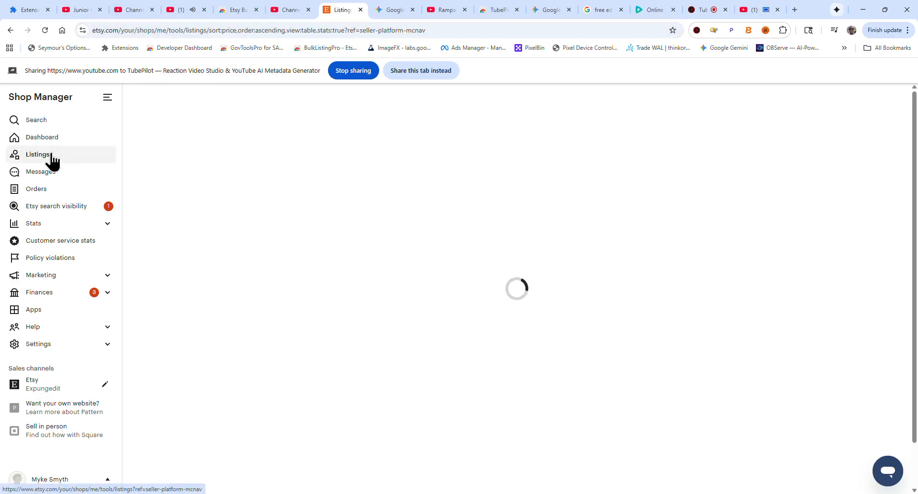
{"action": "left_click", "coordinate": [748, 31]}
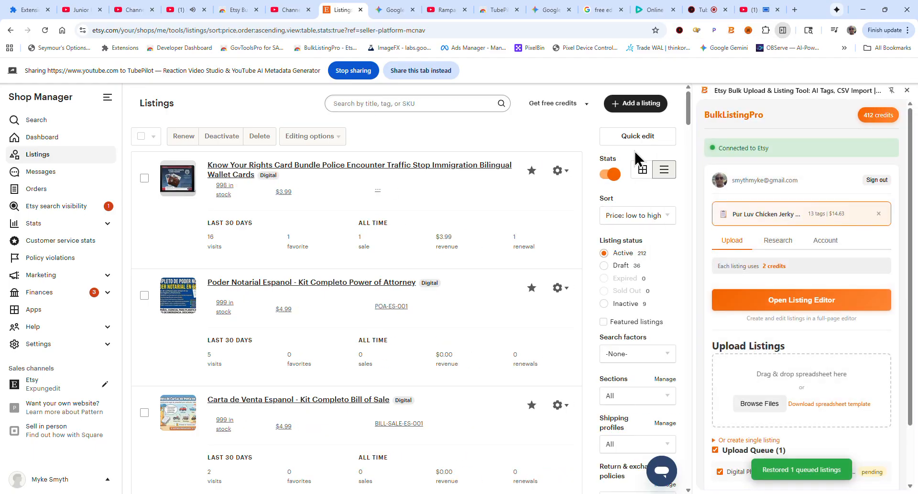
Dismiss the captured Pur Luv Chicken Jerky listing card in the BulkListingPro side panel
{"action": "left_click", "coordinate": [879, 214]}
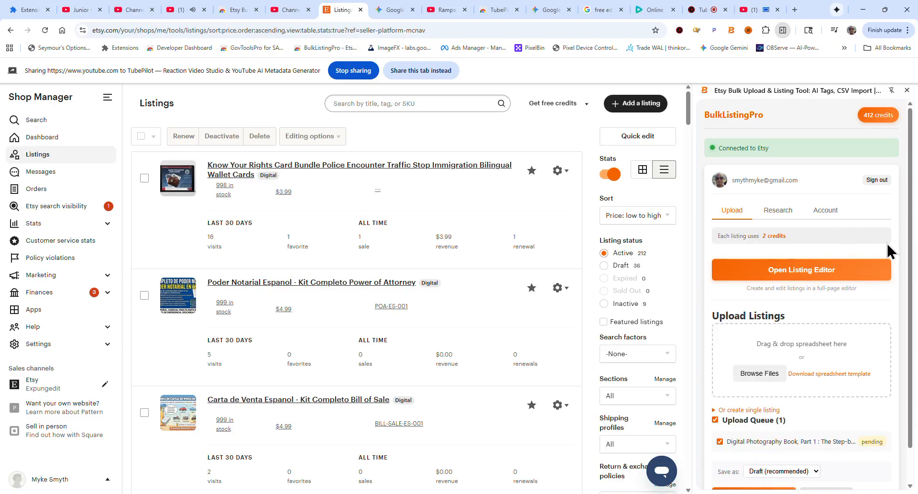
{"action": "scroll", "coordinate": [894, 256], "scroll_direction": "down", "scroll_amount": 1}
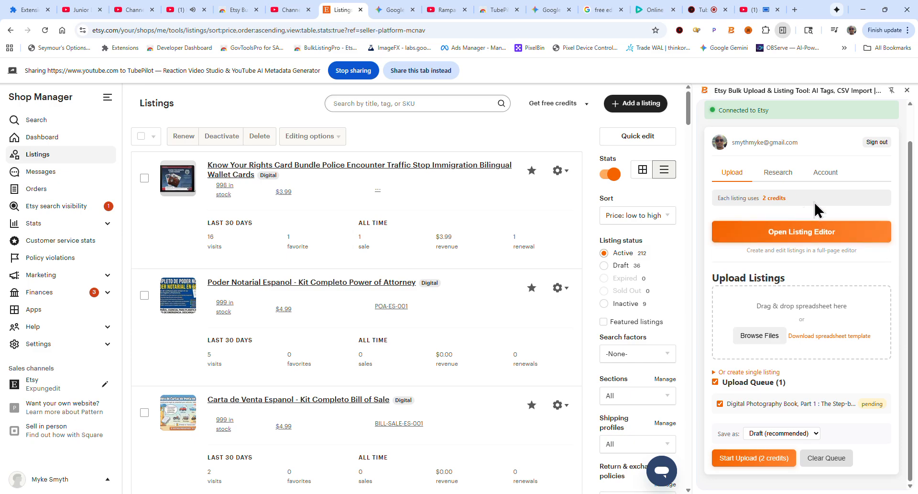
Browse the side panel's Research and Account tabs to examine capture options, credits and referral details
{"action": "left_click", "coordinate": [788, 170]}
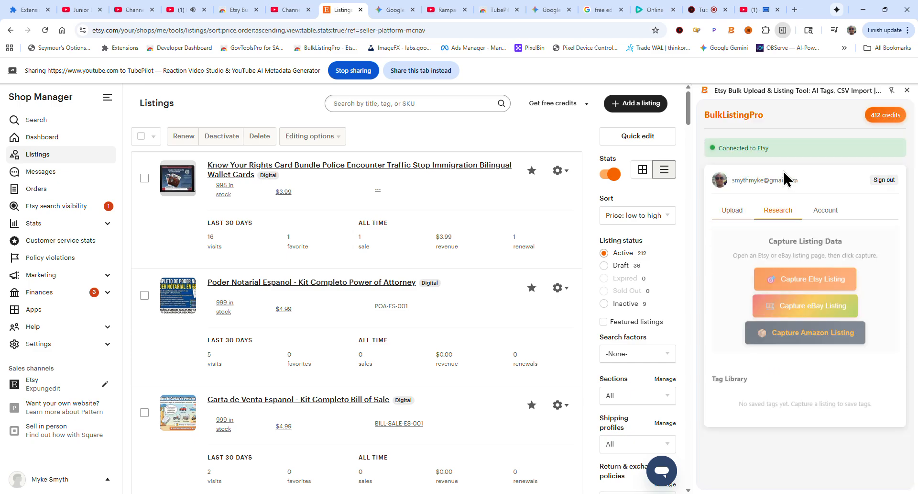
{"action": "left_click", "coordinate": [824, 211]}
{"action": "scroll", "coordinate": [891, 232], "scroll_direction": "down", "scroll_amount": 2}
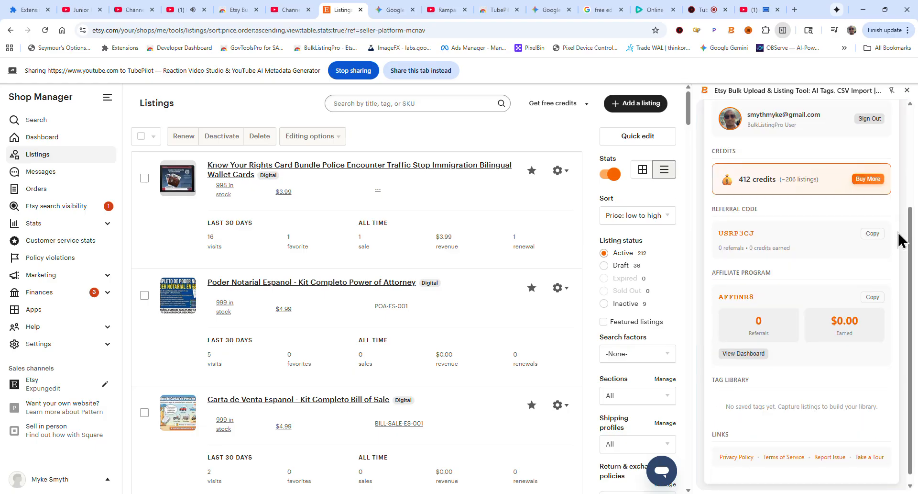
{"action": "scroll", "coordinate": [902, 246], "scroll_direction": "up", "scroll_amount": 3}
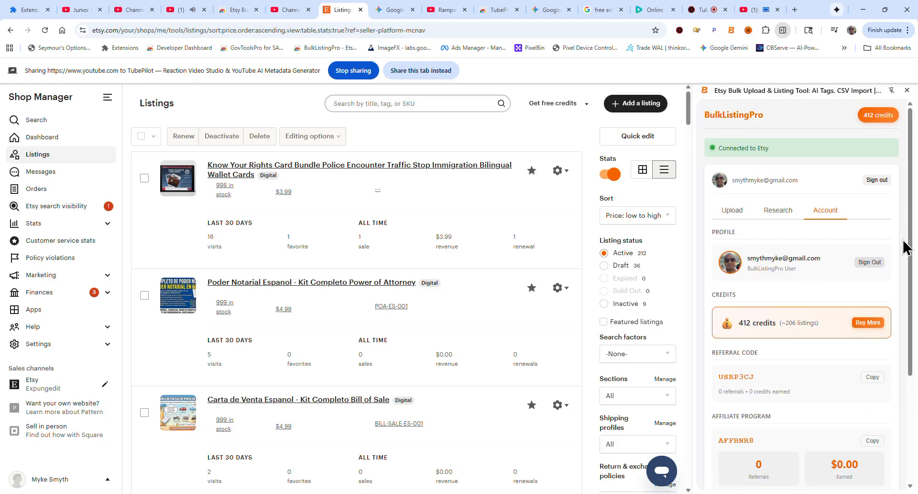
{"action": "scroll", "coordinate": [826, 279], "scroll_direction": "down", "scroll_amount": 2}
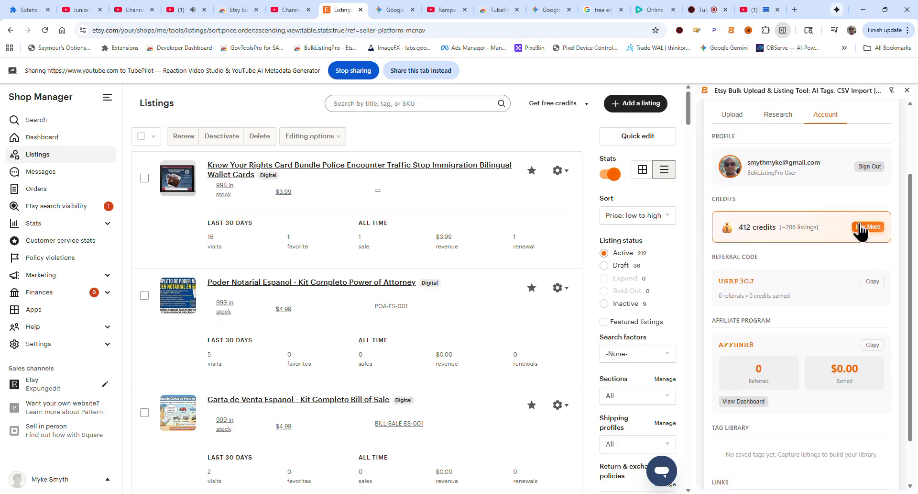
{"action": "scroll", "coordinate": [880, 245], "scroll_direction": "down", "scroll_amount": 1}
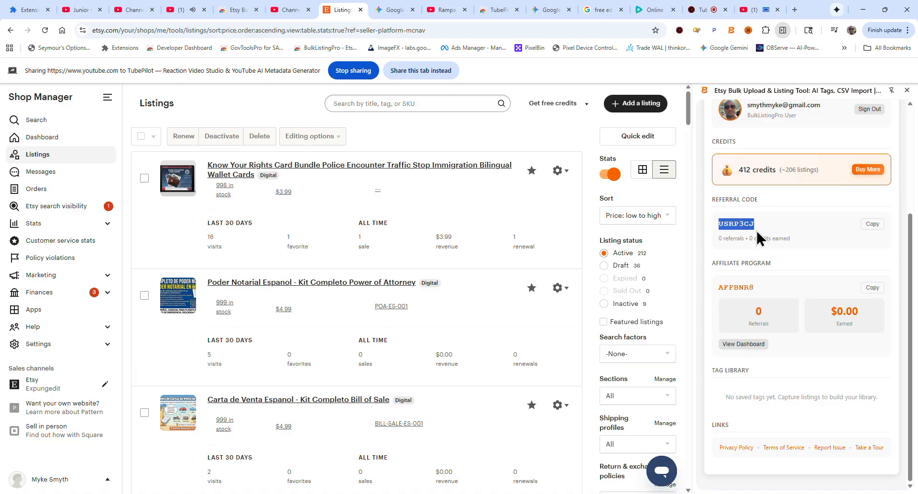
Copy the affiliate program code from the Account tab
{"action": "double_click", "coordinate": [728, 286]}
{"action": "left_click", "coordinate": [874, 287]}
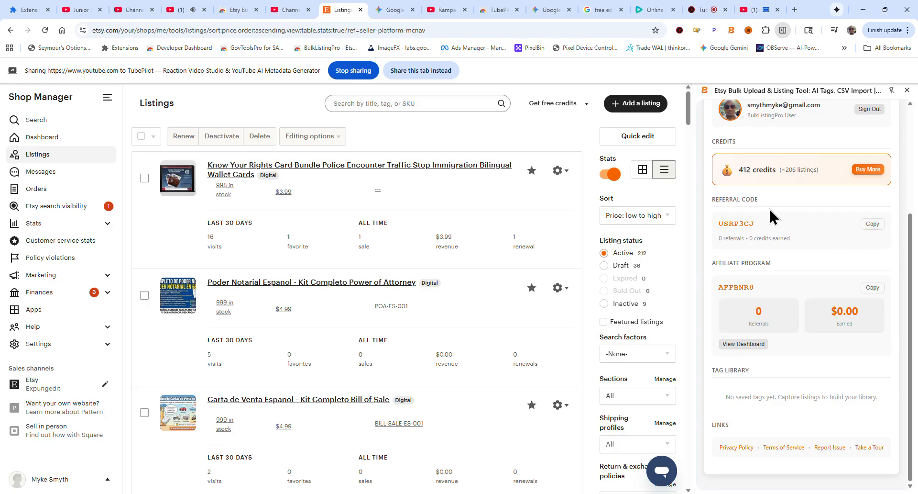
{"action": "scroll", "coordinate": [770, 216], "scroll_direction": "up", "scroll_amount": 4}
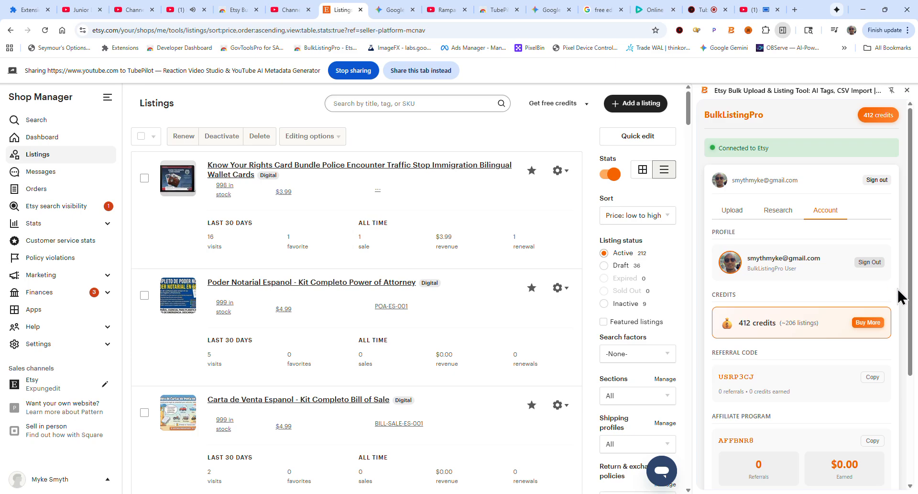
Return to the Upload tab and open the full-page Listing Editor
{"action": "left_click", "coordinate": [741, 213]}
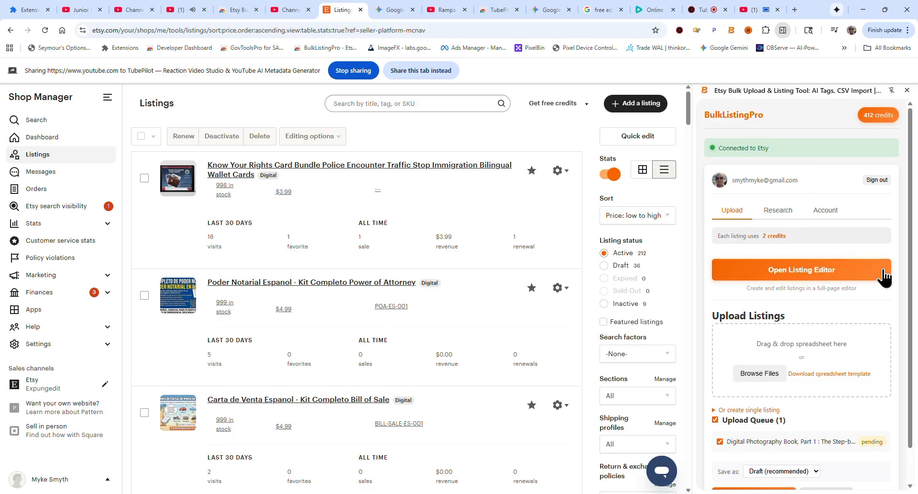
{"action": "scroll", "coordinate": [908, 256], "scroll_direction": "down", "scroll_amount": 1}
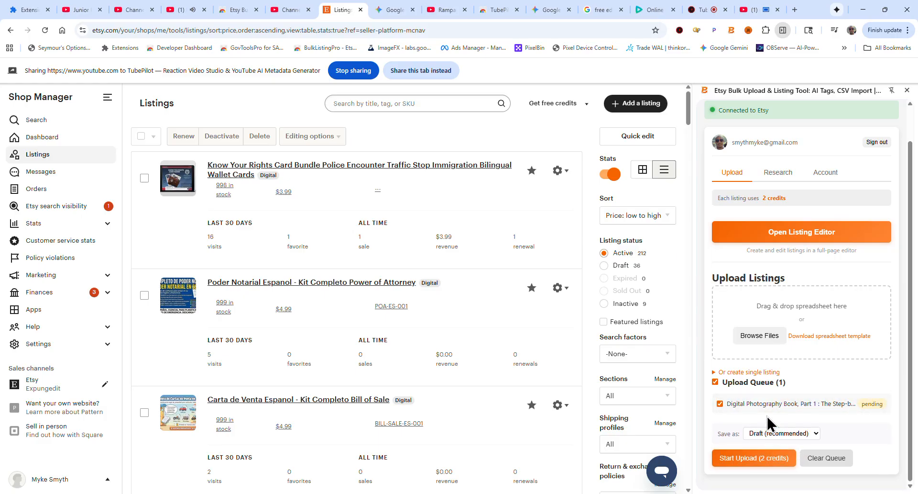
{"action": "left_click", "coordinate": [758, 231]}
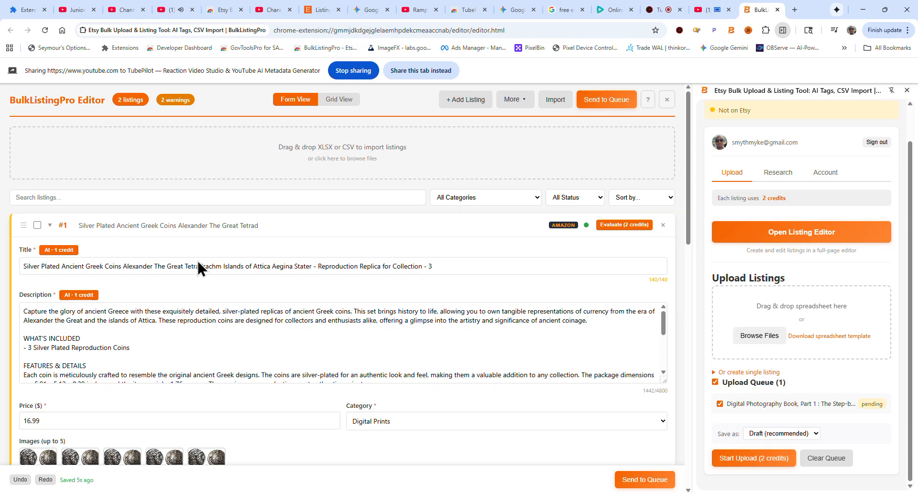
Expand the single-listing creation form in the side panel
{"action": "scroll", "coordinate": [687, 303], "scroll_direction": "down", "scroll_amount": 15}
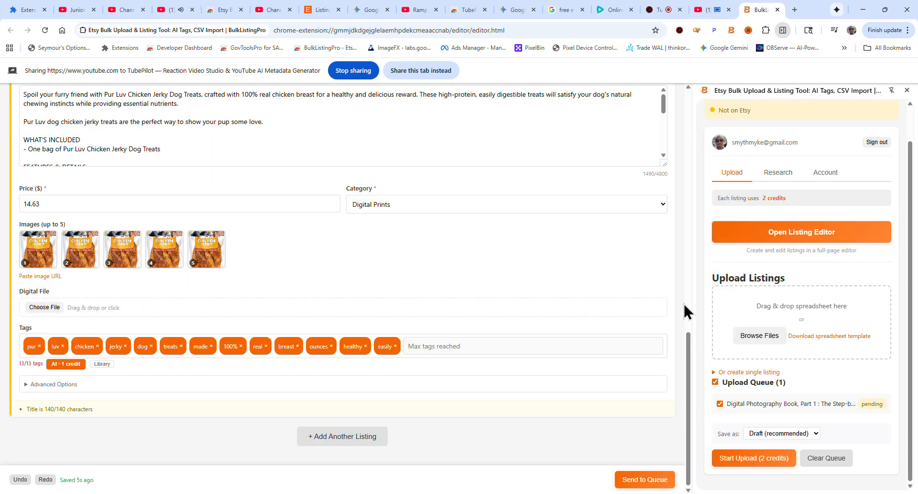
{"action": "scroll", "coordinate": [687, 311], "scroll_direction": "up", "scroll_amount": 15}
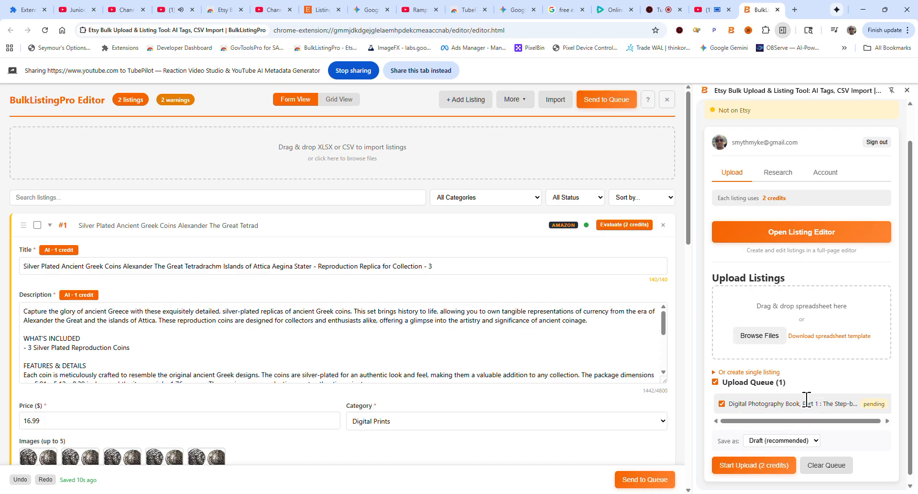
{"action": "left_click", "coordinate": [749, 372]}
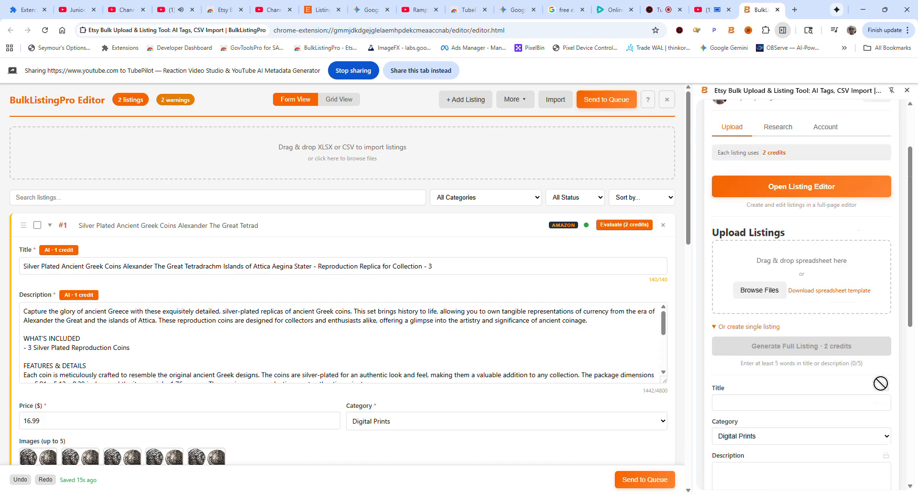
Examine the single-listing form fields and the existing listings' title, price, images and tags in the editor
{"action": "scroll", "coordinate": [880, 381], "scroll_direction": "down", "scroll_amount": 5}
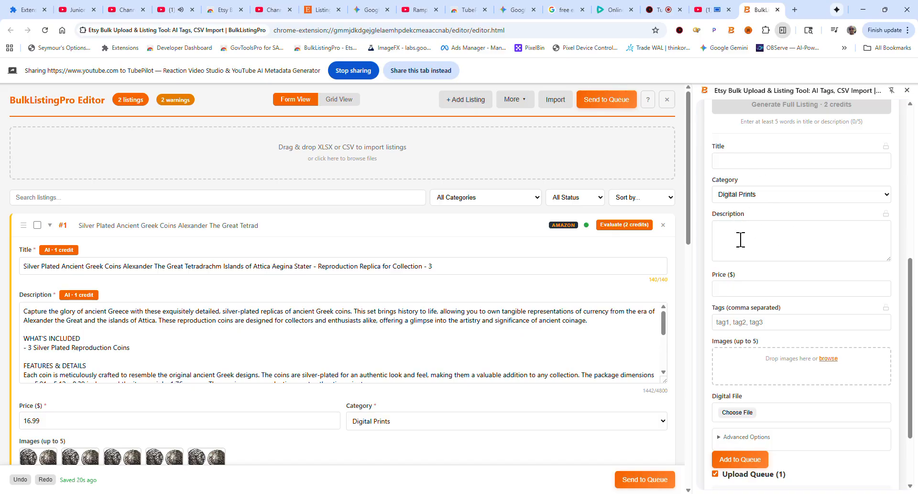
{"action": "scroll", "coordinate": [761, 287], "scroll_direction": "down", "scroll_amount": 2}
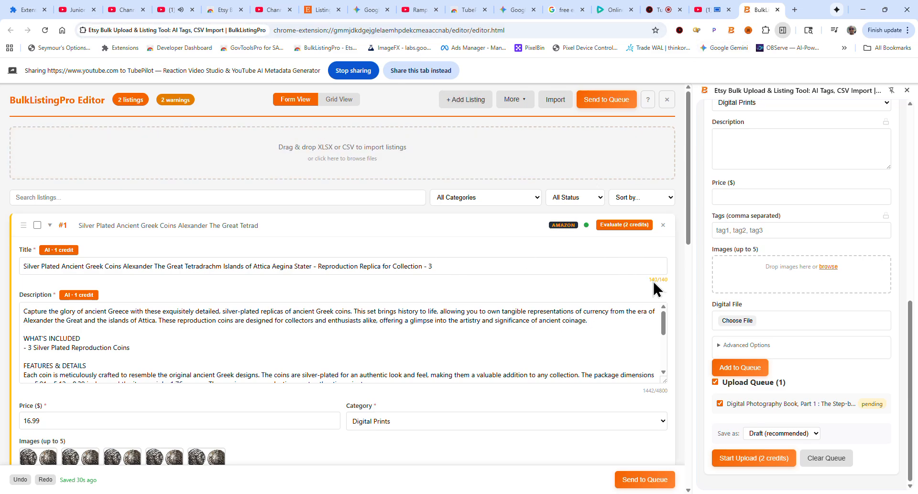
{"action": "scroll", "coordinate": [679, 283], "scroll_direction": "down", "scroll_amount": 1}
{"action": "scroll", "coordinate": [677, 306], "scroll_direction": "down", "scroll_amount": 4}
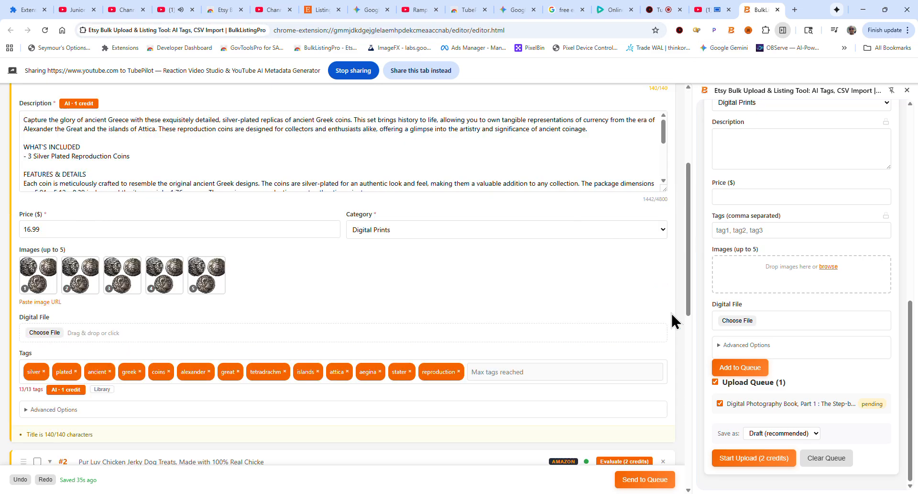
{"action": "scroll", "coordinate": [683, 302], "scroll_direction": "down", "scroll_amount": 5}
{"action": "scroll", "coordinate": [683, 302], "scroll_direction": "up", "scroll_amount": 10}
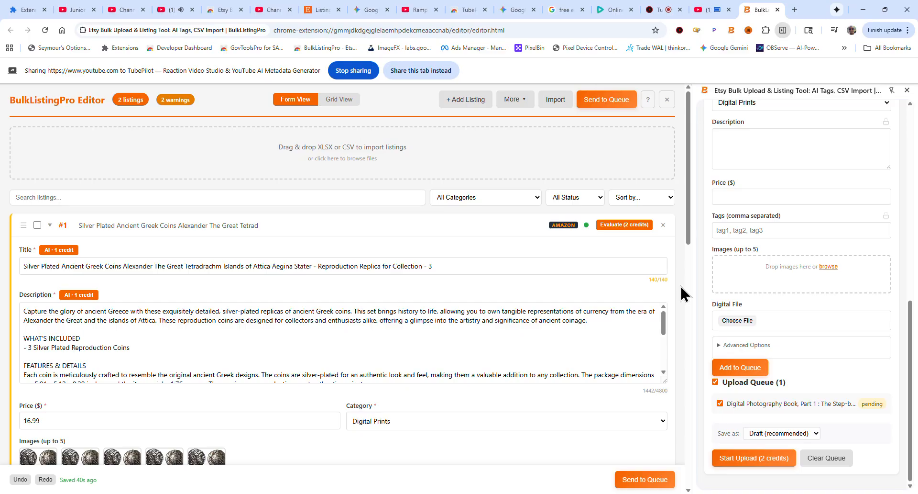
{"action": "scroll", "coordinate": [679, 230], "scroll_direction": "down", "scroll_amount": 5}
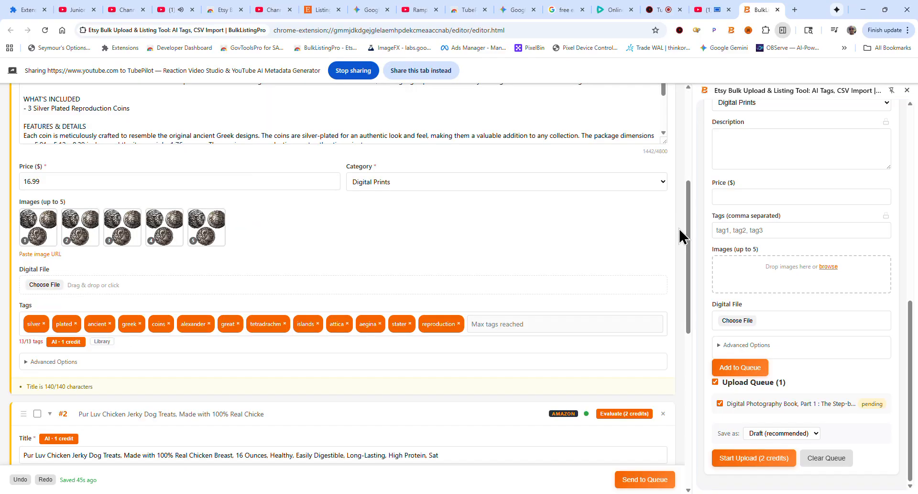
{"action": "scroll", "coordinate": [681, 236], "scroll_direction": "down", "scroll_amount": 3}
{"action": "scroll", "coordinate": [680, 235], "scroll_direction": "up", "scroll_amount": 8}
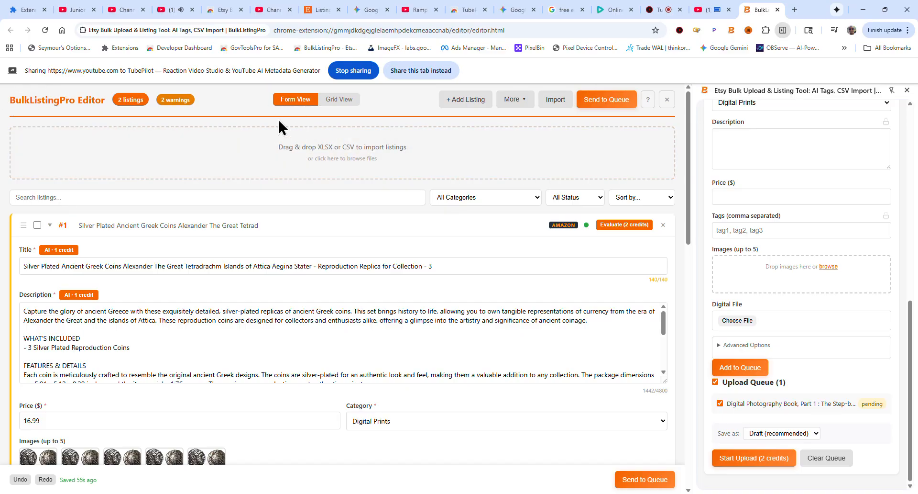
Collapse listings #1 and #2 and add a new blank listing to the editor
{"action": "left_click", "coordinate": [97, 230]}
{"action": "left_click", "coordinate": [117, 258]}
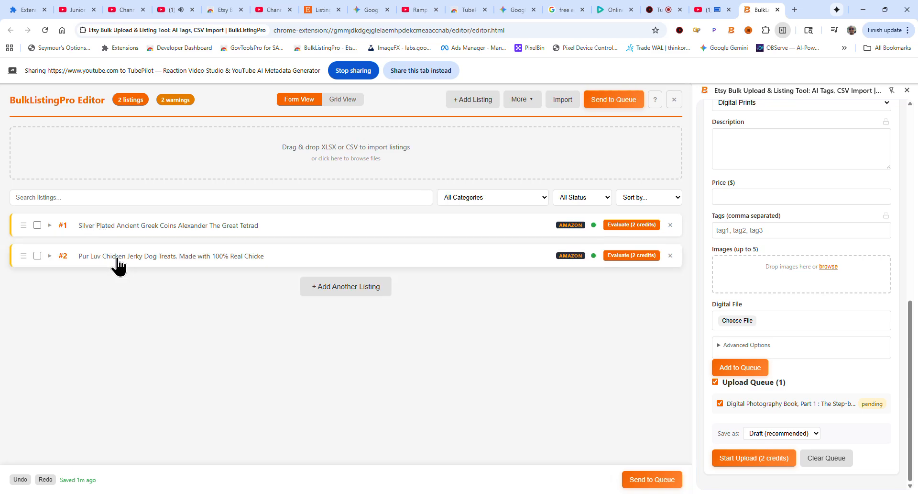
{"action": "left_click", "coordinate": [338, 287]}
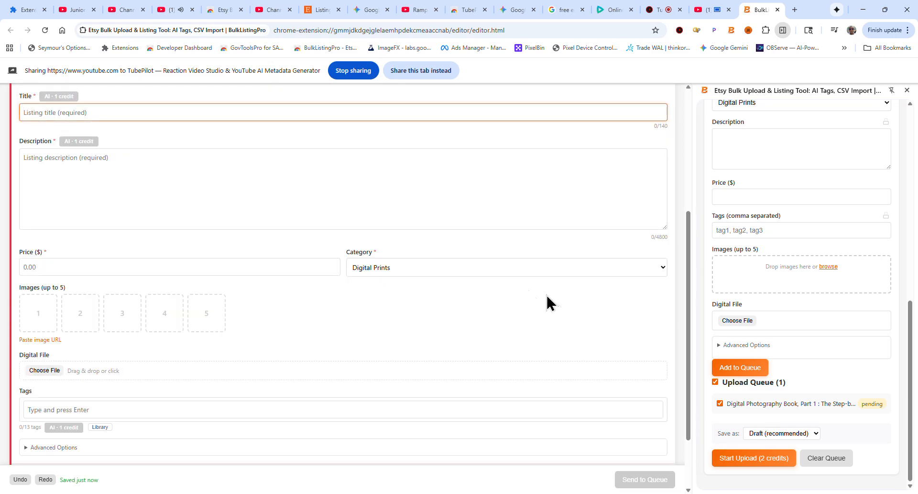
Download the spreadsheet template from the side panel's Upload Listings section
{"action": "scroll", "coordinate": [531, 299], "scroll_direction": "up", "scroll_amount": 3}
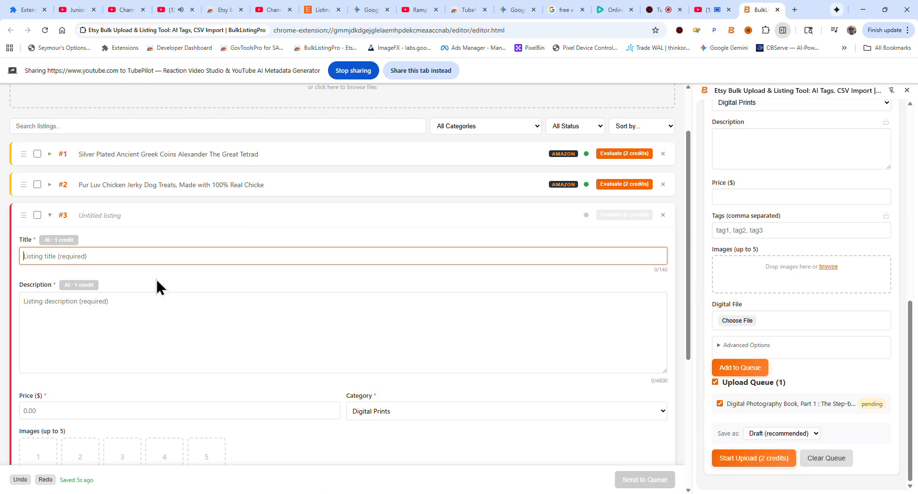
{"action": "scroll", "coordinate": [190, 314], "scroll_direction": "down", "scroll_amount": 5}
{"action": "scroll", "coordinate": [401, 371], "scroll_direction": "up", "scroll_amount": 6}
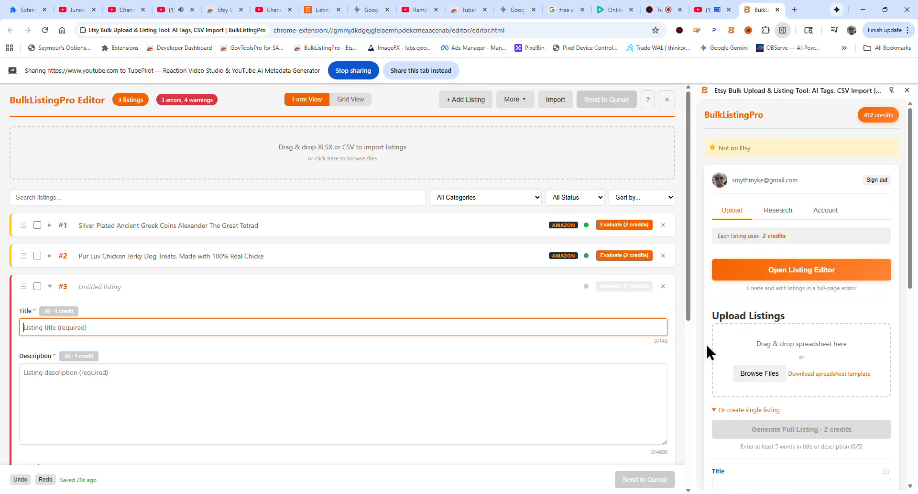
{"action": "scroll", "coordinate": [711, 273], "scroll_direction": "down", "scroll_amount": 1}
{"action": "scroll", "coordinate": [711, 275], "scroll_direction": "down", "scroll_amount": 3}
{"action": "scroll", "coordinate": [761, 188], "scroll_direction": "up", "scroll_amount": 3}
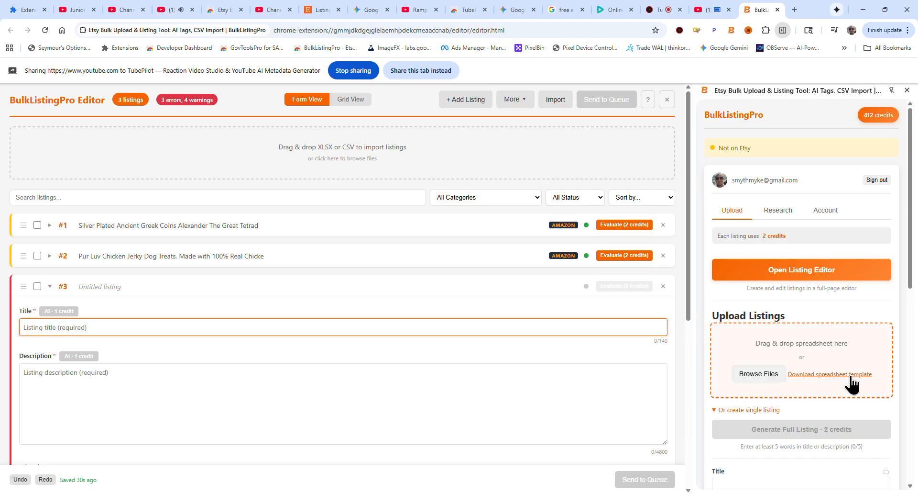
{"action": "left_click", "coordinate": [817, 378]}
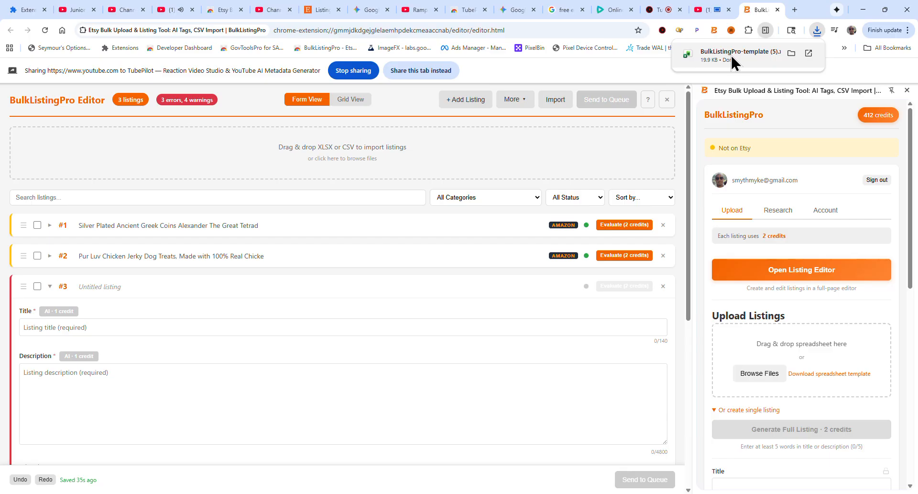
Import the BulkListingPro-template (5) spreadsheet from Downloads into the editor
{"action": "left_click", "coordinate": [350, 158]}
{"action": "left_click", "coordinate": [29, 143]}
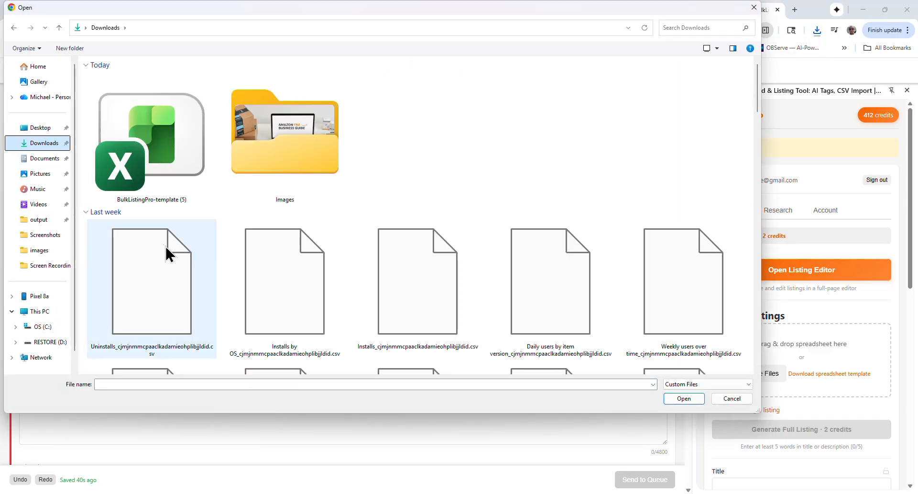
{"action": "left_click", "coordinate": [154, 140]}
{"action": "left_click", "coordinate": [675, 400]}
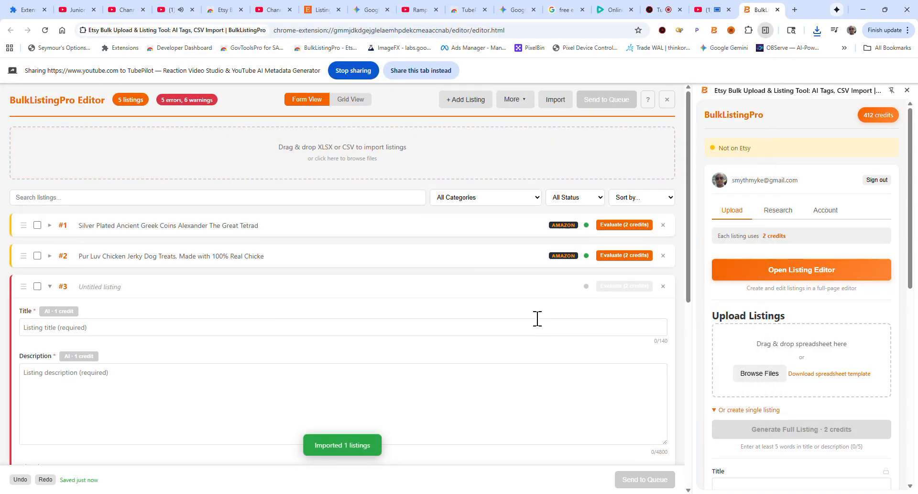
Switch the editor to Grid View and scroll through the imported listings' rows
{"action": "scroll", "coordinate": [660, 350], "scroll_direction": "down", "scroll_amount": 7}
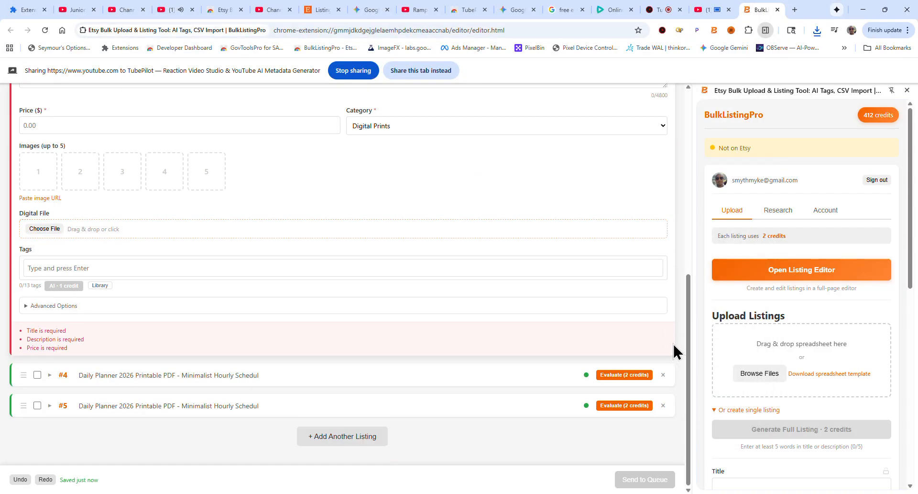
{"action": "scroll", "coordinate": [256, 393], "scroll_direction": "up", "scroll_amount": 8}
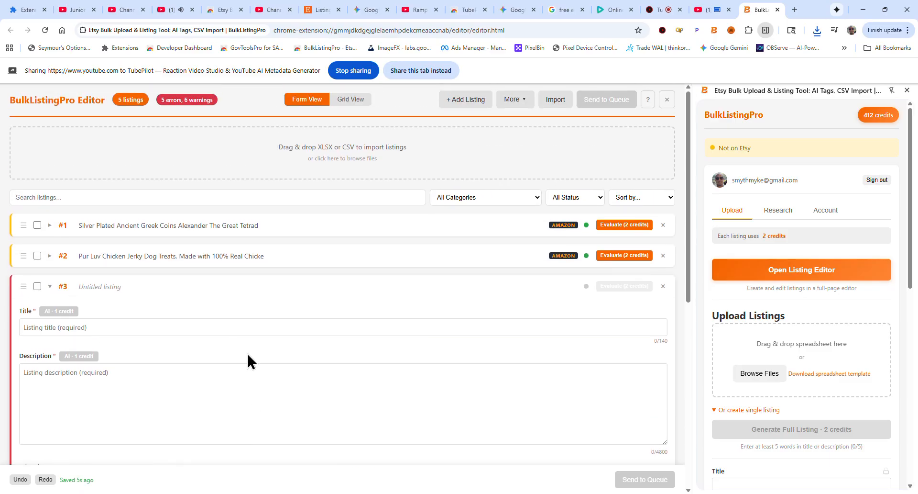
{"action": "left_click", "coordinate": [362, 101]}
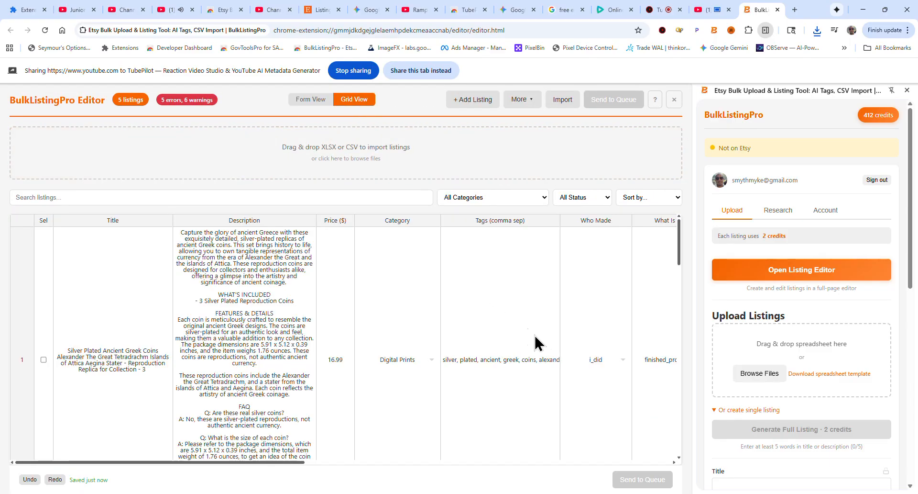
{"action": "scroll", "coordinate": [67, 416], "scroll_direction": "down", "scroll_amount": 5}
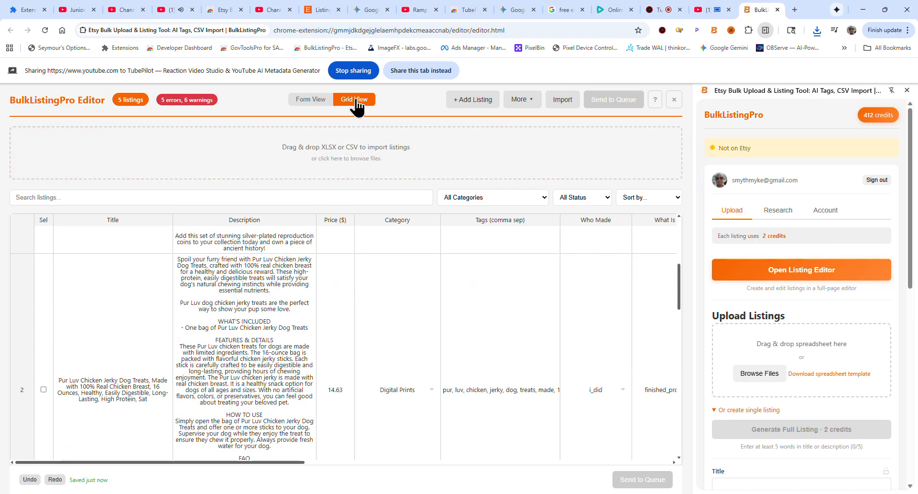
{"action": "scroll", "coordinate": [196, 374], "scroll_direction": "down", "scroll_amount": 6}
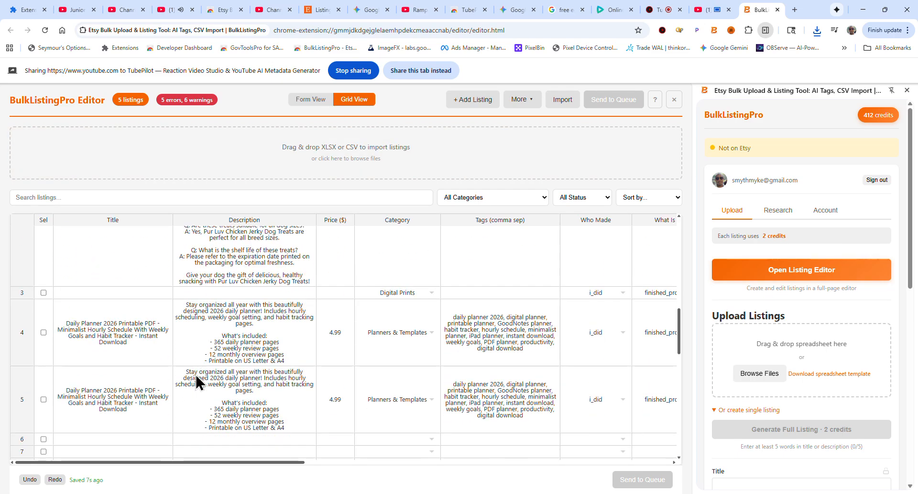
{"action": "left_click", "coordinate": [151, 462]}
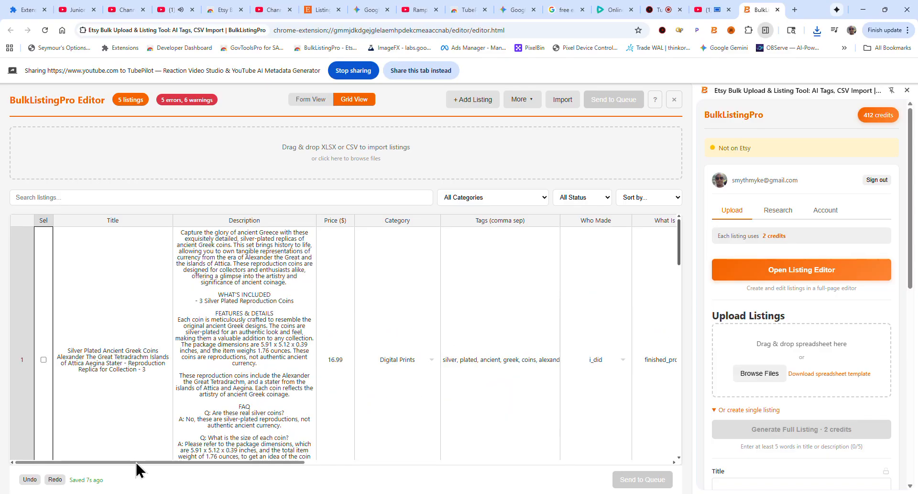
{"action": "scroll", "coordinate": [135, 411], "scroll_direction": "down", "scroll_amount": 8}
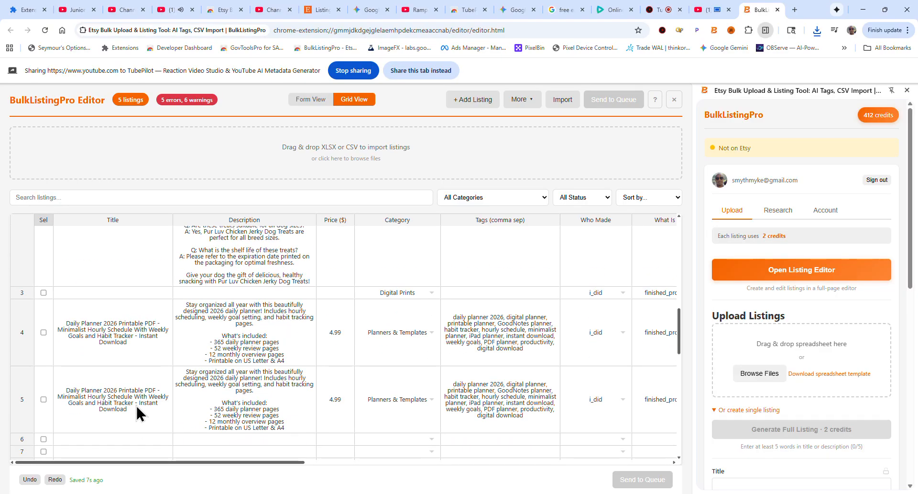
Select the blank listing in row 3 of the grid
{"action": "left_click", "coordinate": [44, 292]}
{"action": "scroll", "coordinate": [48, 299], "scroll_direction": "up", "scroll_amount": 6}
{"action": "scroll", "coordinate": [319, 375], "scroll_direction": "up", "scroll_amount": 3}
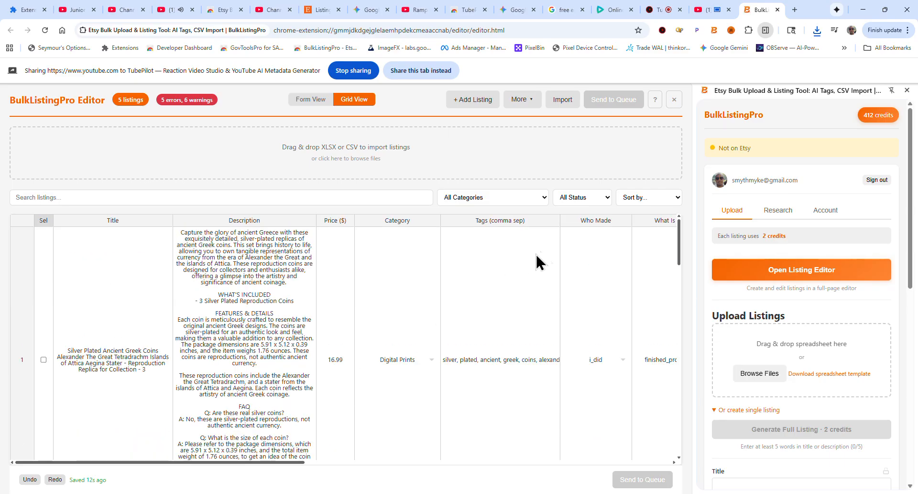
{"action": "left_click", "coordinate": [602, 205]}
{"action": "left_click", "coordinate": [602, 205]}
{"action": "scroll", "coordinate": [201, 373], "scroll_direction": "down", "scroll_amount": 2}
{"action": "scroll", "coordinate": [199, 366], "scroll_direction": "down", "scroll_amount": 10}
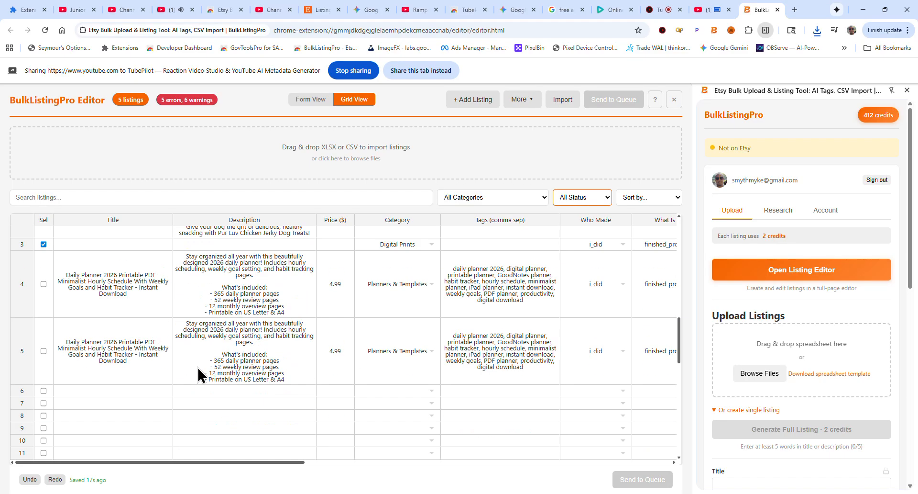
{"action": "scroll", "coordinate": [195, 363], "scroll_direction": "up", "scroll_amount": 3}
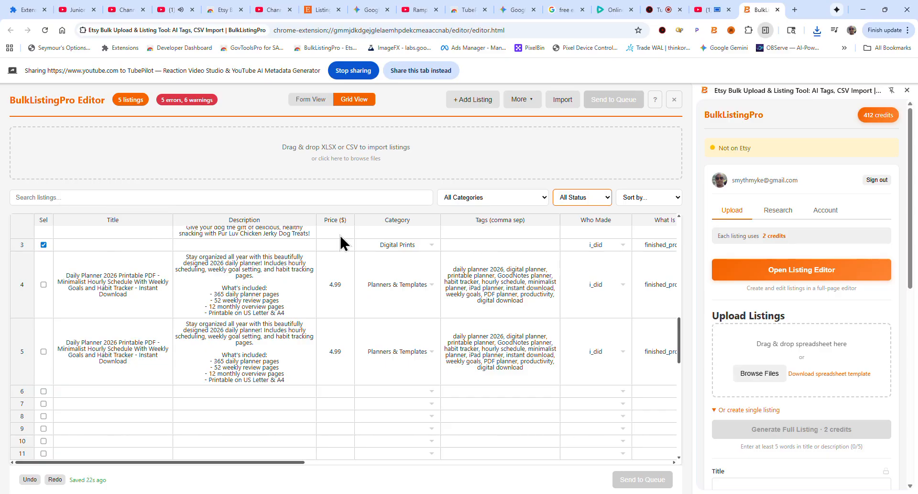
Examine the grid's cells and column headers and the side panel's single-listing form
{"action": "left_click", "coordinate": [96, 393]}
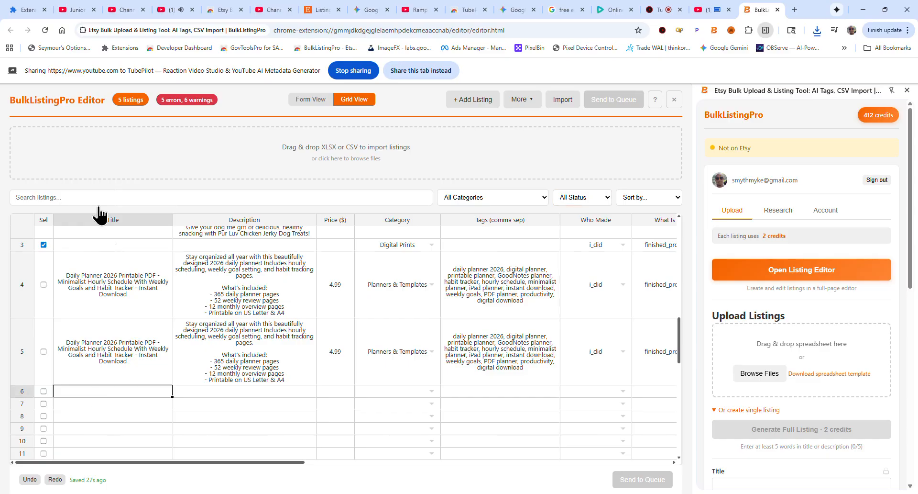
{"action": "left_click", "coordinate": [259, 222]}
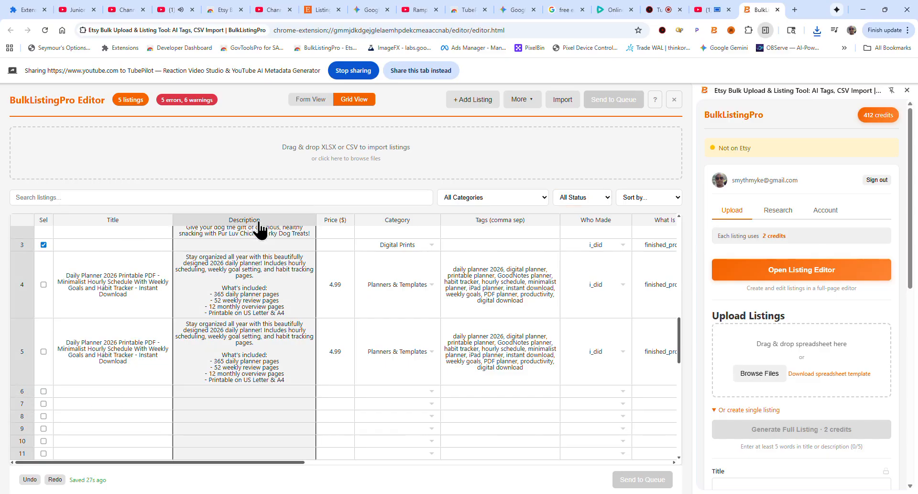
{"action": "left_click", "coordinate": [338, 221]}
{"action": "left_click", "coordinate": [388, 223]}
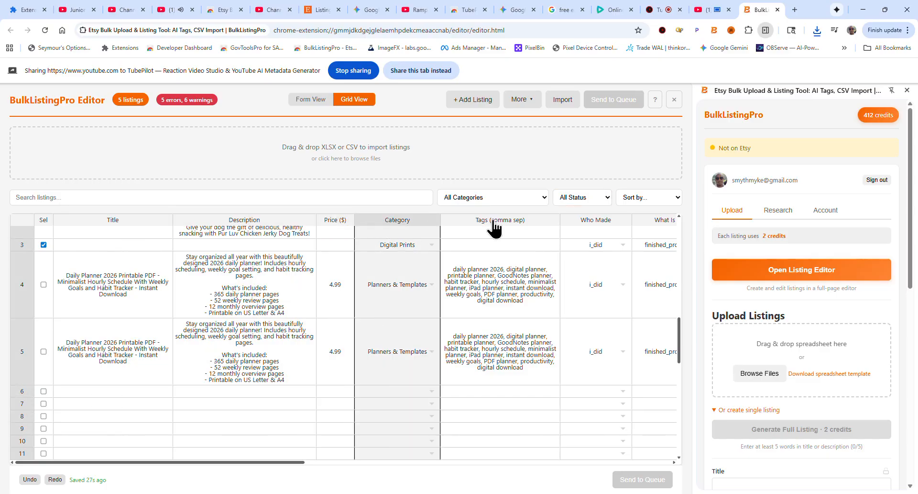
{"action": "scroll", "coordinate": [837, 339], "scroll_direction": "down", "scroll_amount": 6}
{"action": "scroll", "coordinate": [837, 342], "scroll_direction": "down", "scroll_amount": 3}
{"action": "scroll", "coordinate": [836, 342], "scroll_direction": "up", "scroll_amount": 1}
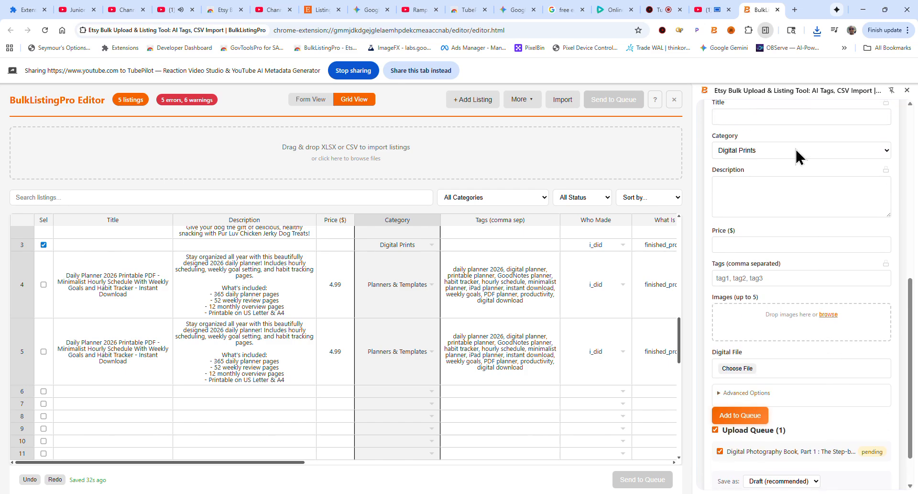
{"action": "scroll", "coordinate": [740, 302], "scroll_direction": "down", "scroll_amount": 1}
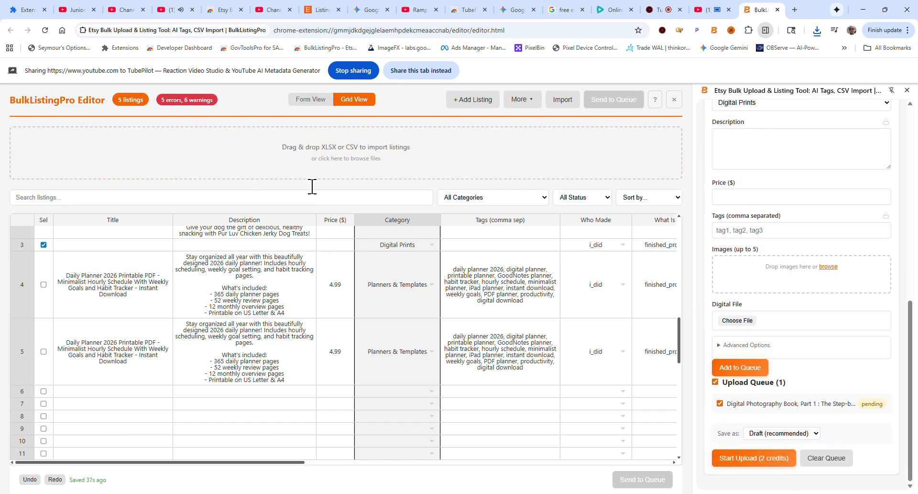
Return to Form View, expand listing #3, and select listings #3 and #4
{"action": "left_click", "coordinate": [320, 106]}
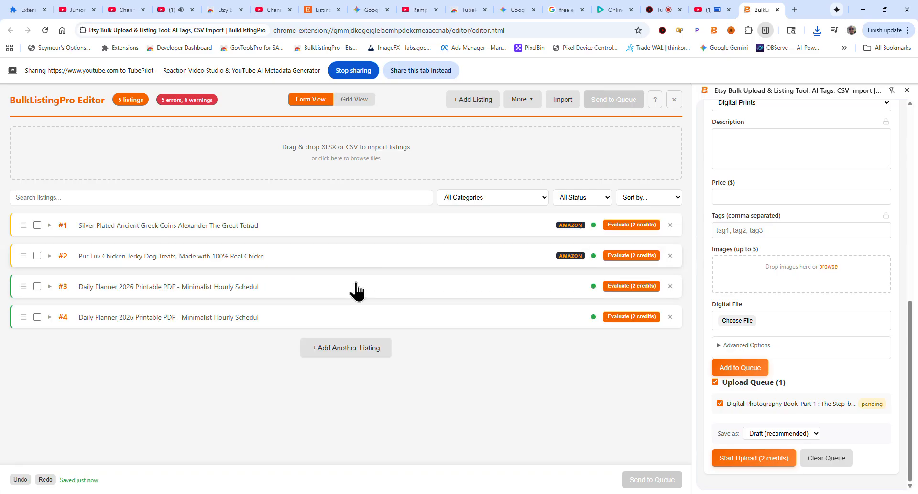
{"action": "left_click", "coordinate": [133, 287]}
{"action": "scroll", "coordinate": [253, 359], "scroll_direction": "down", "scroll_amount": 2}
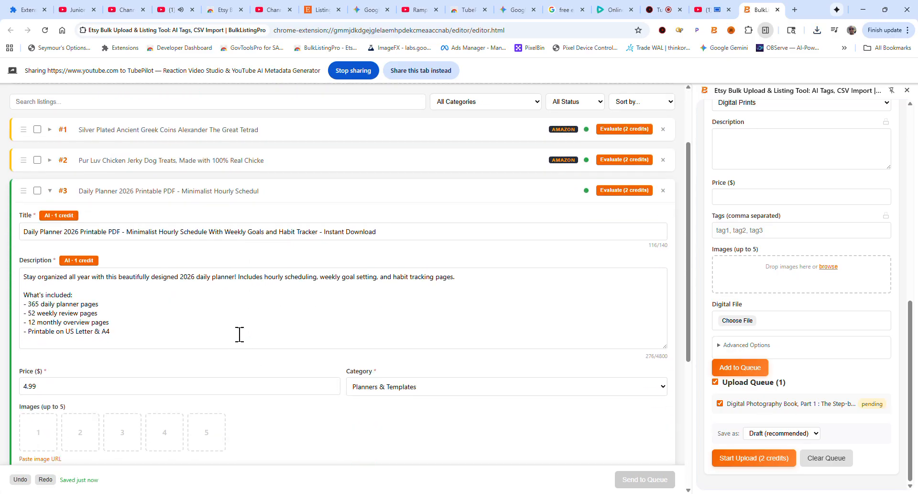
{"action": "left_click", "coordinate": [37, 191]}
{"action": "scroll", "coordinate": [546, 340], "scroll_direction": "down", "scroll_amount": 5}
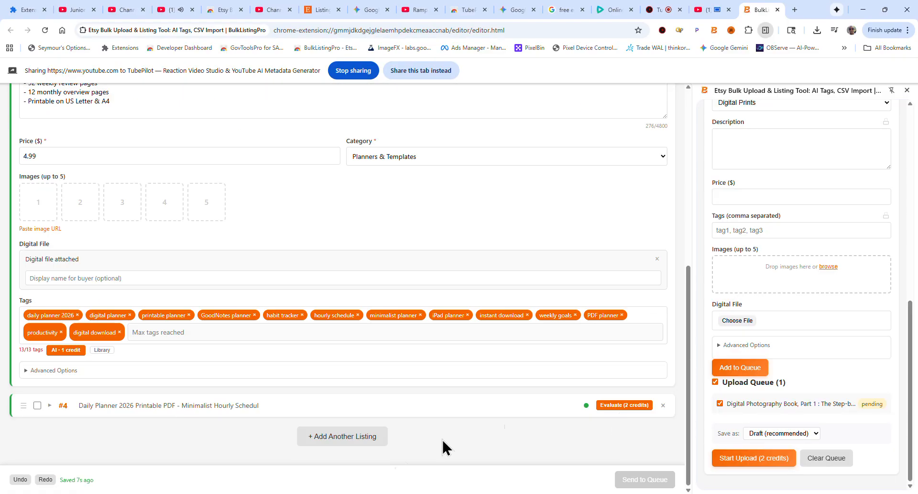
{"action": "left_click", "coordinate": [38, 405]}
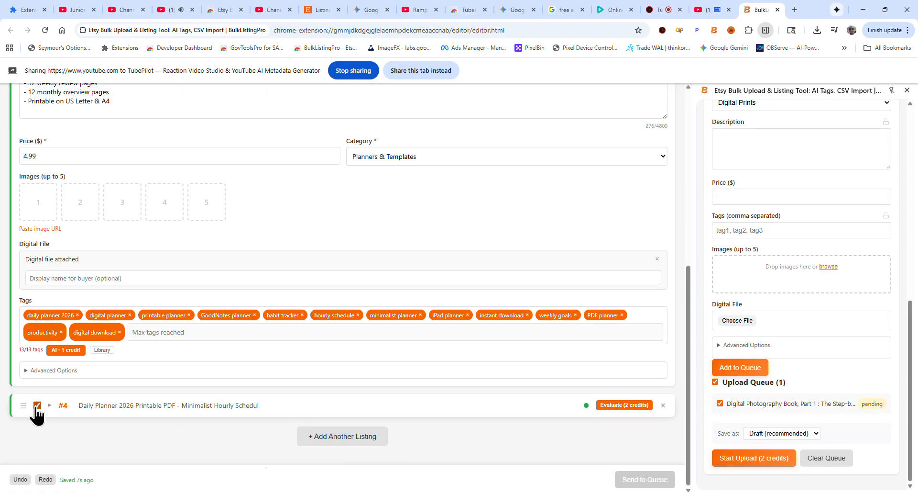
Select listings #1 and #2 as well in the editor
{"action": "scroll", "coordinate": [484, 454], "scroll_direction": "up", "scroll_amount": 7}
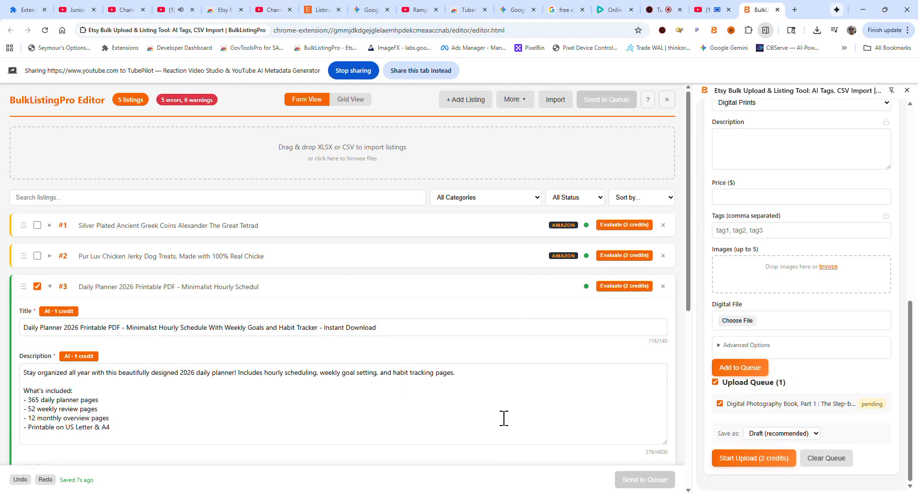
{"action": "scroll", "coordinate": [814, 335], "scroll_direction": "up", "scroll_amount": 10}
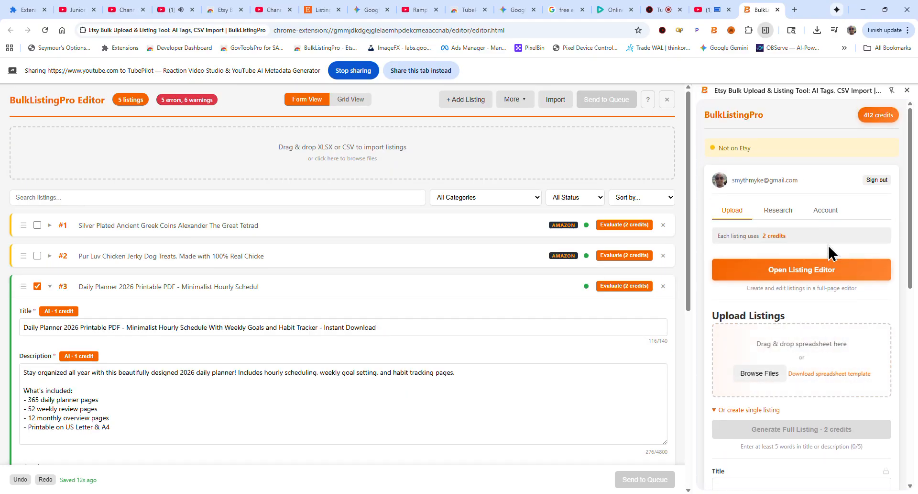
{"action": "scroll", "coordinate": [832, 327], "scroll_direction": "down", "scroll_amount": 10}
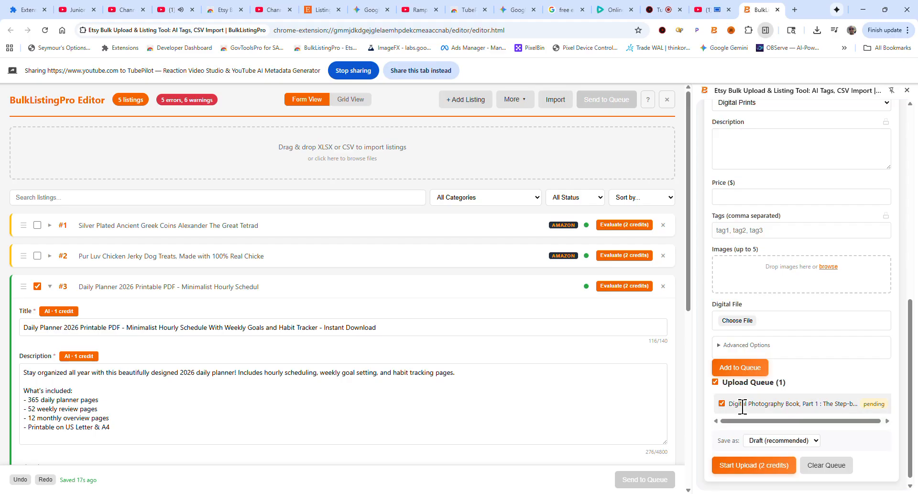
{"action": "scroll", "coordinate": [386, 392], "scroll_direction": "down", "scroll_amount": 1}
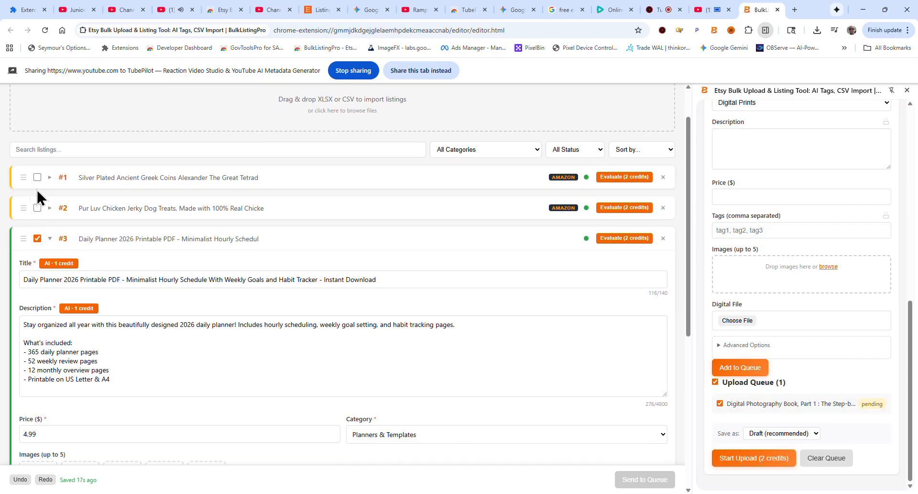
{"action": "left_click", "coordinate": [36, 177]}
{"action": "left_click", "coordinate": [37, 208]}
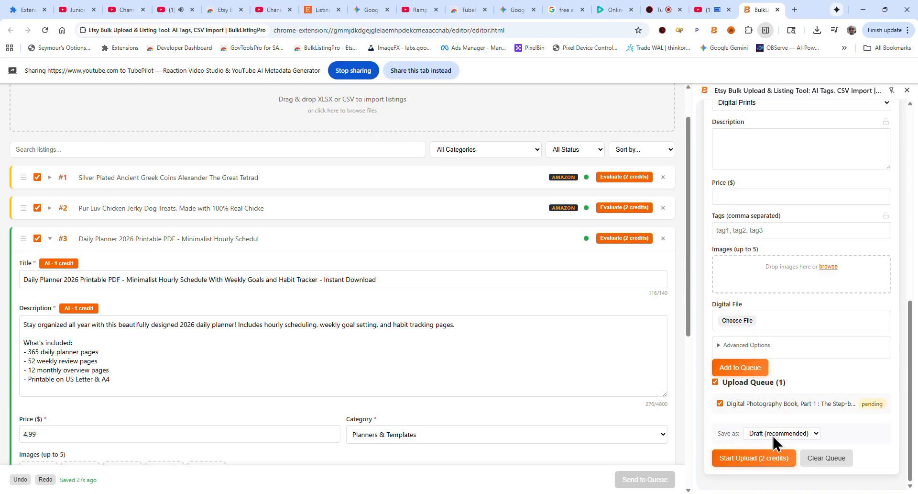
Choose Draft (recommended) as the upload queue's save mode and start the upload
{"action": "left_click", "coordinate": [787, 432]}
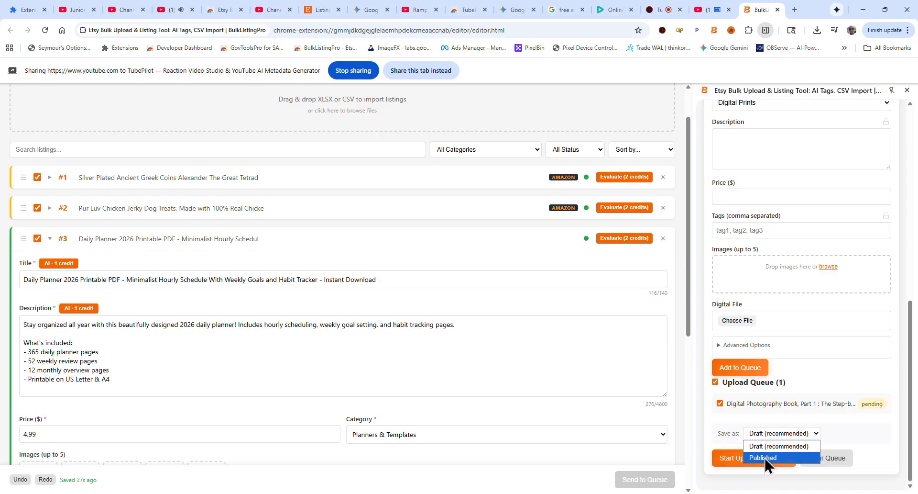
{"action": "left_click", "coordinate": [764, 446]}
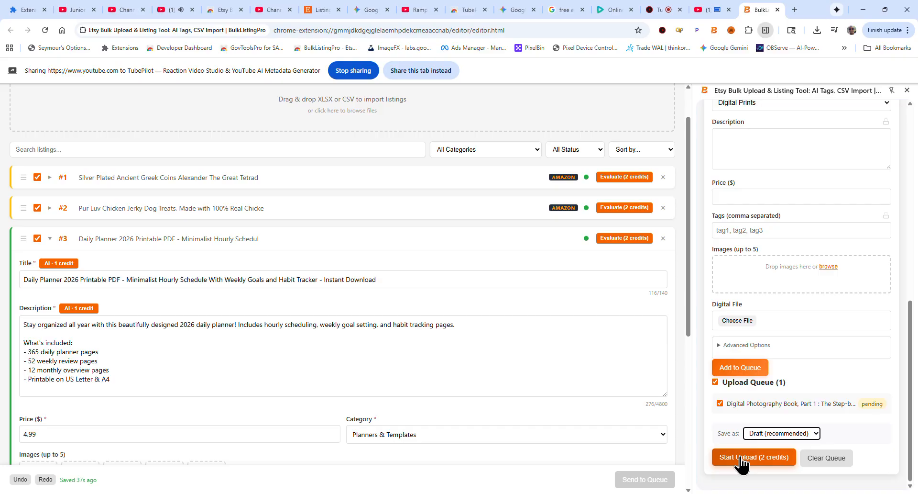
{"action": "left_click", "coordinate": [760, 465]}
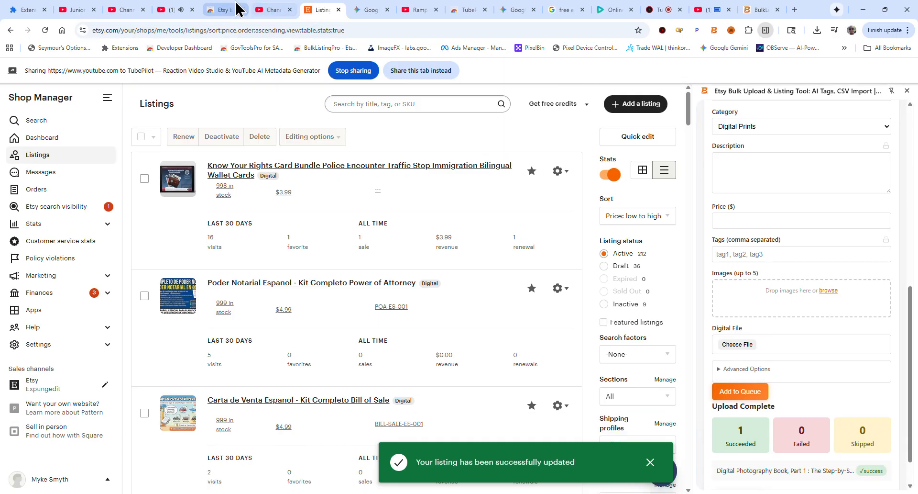
{"action": "mouse_move", "coordinate": [228, 9]}
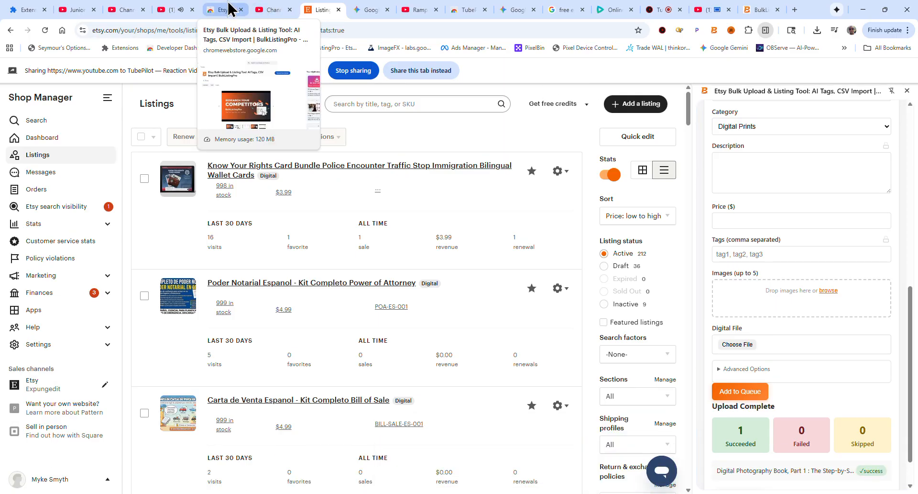